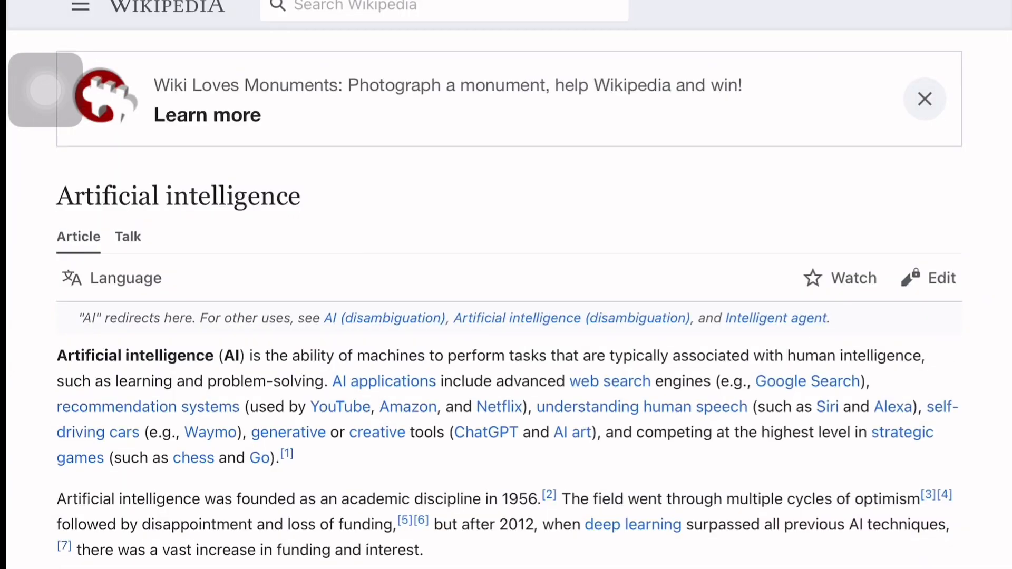
Read through the Wikipedia article on artificial intelligence
scroll(506, 285, down, 10)
scroll(506, 284, up, 9)
scroll(506, 285, down, 20)
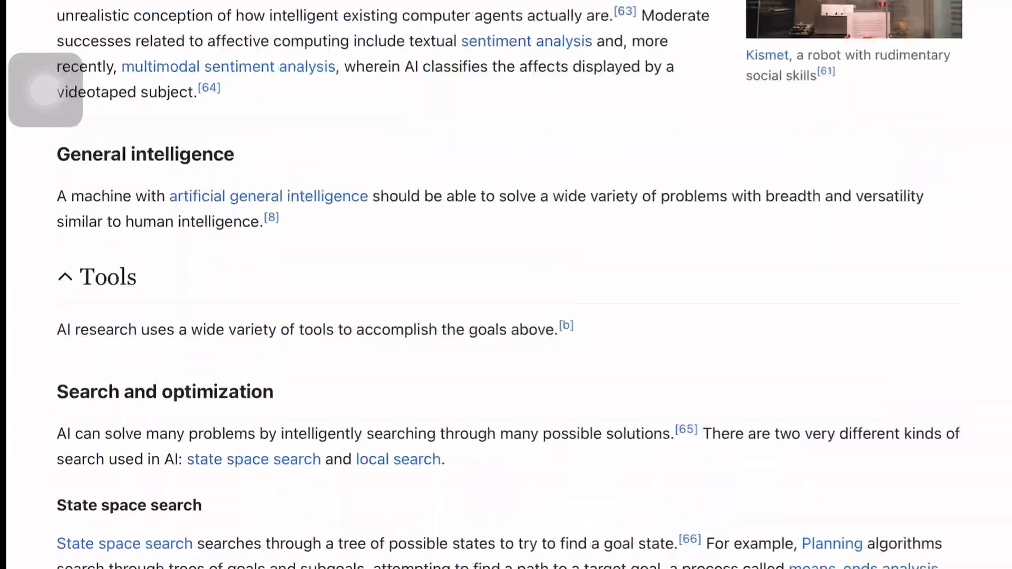
scroll(506, 284, up, 7)
scroll(45, 89, up, 1)
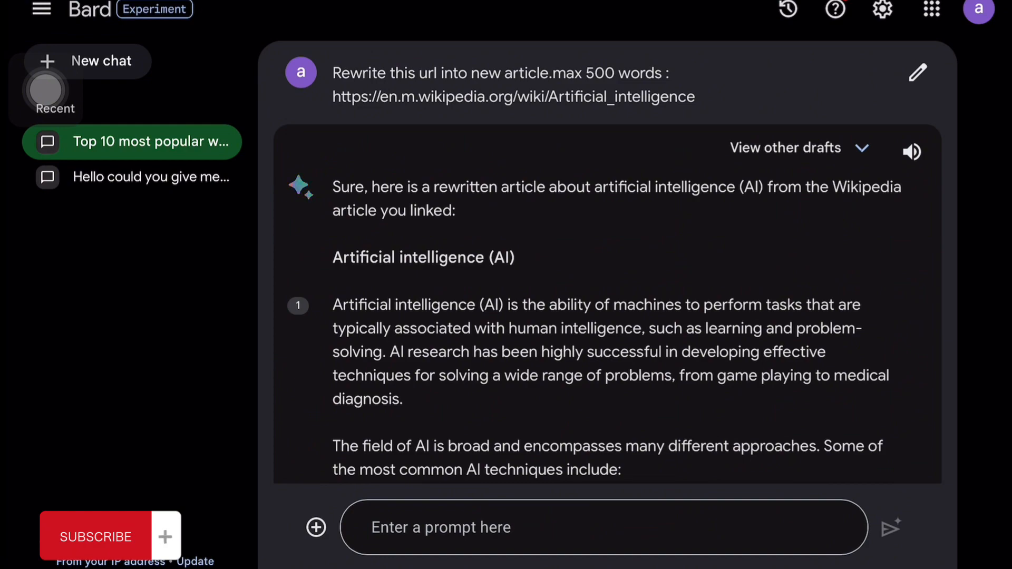
Switch to Bard and review its rewritten article about artificial intelligence from the Wikipedia link
scroll(606, 263, down, 15)
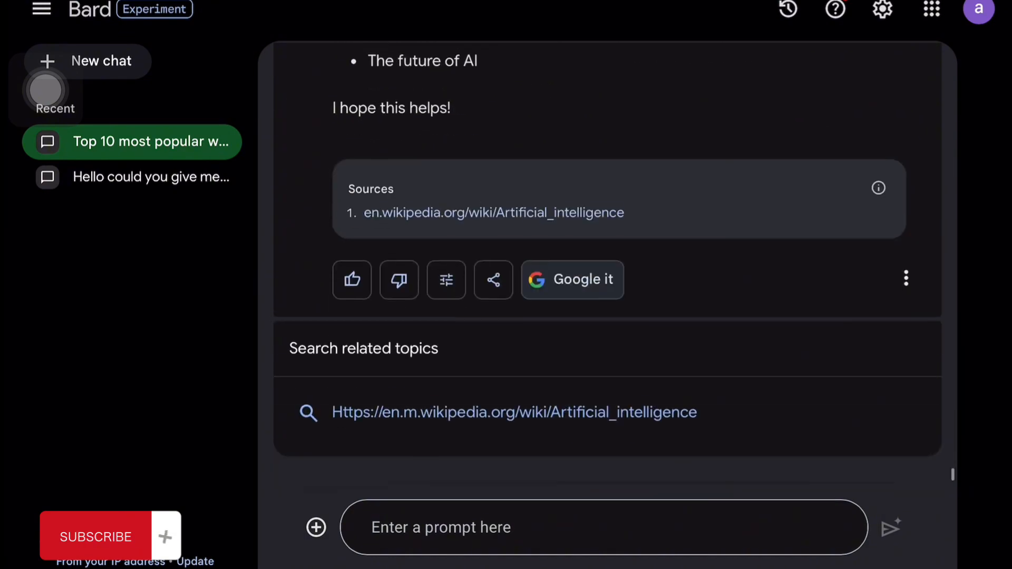
scroll(606, 264, up, 10)
scroll(606, 263, up, 2)
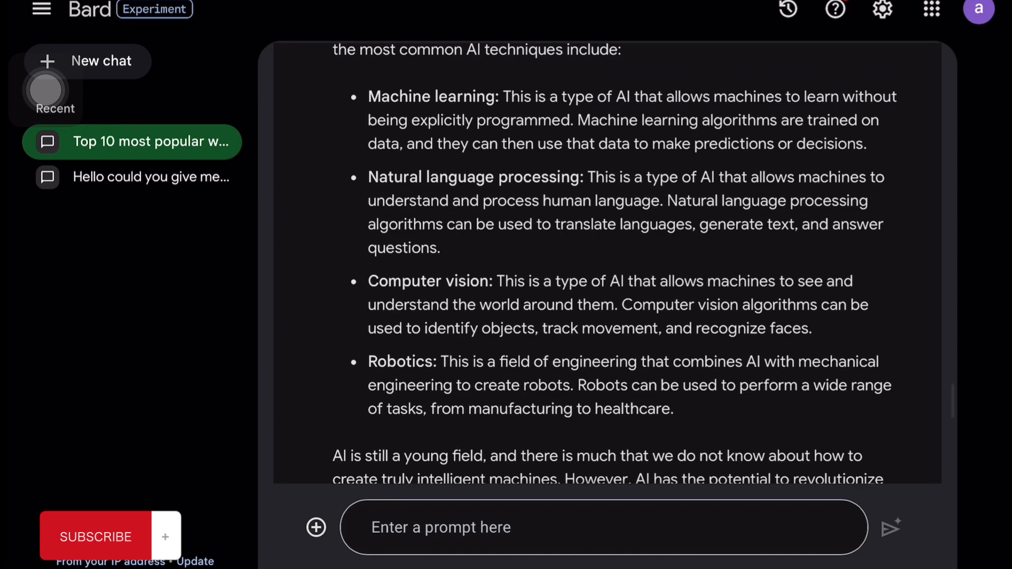
scroll(606, 264, up, 6)
scroll(606, 263, down, 4)
scroll(606, 264, down, 1)
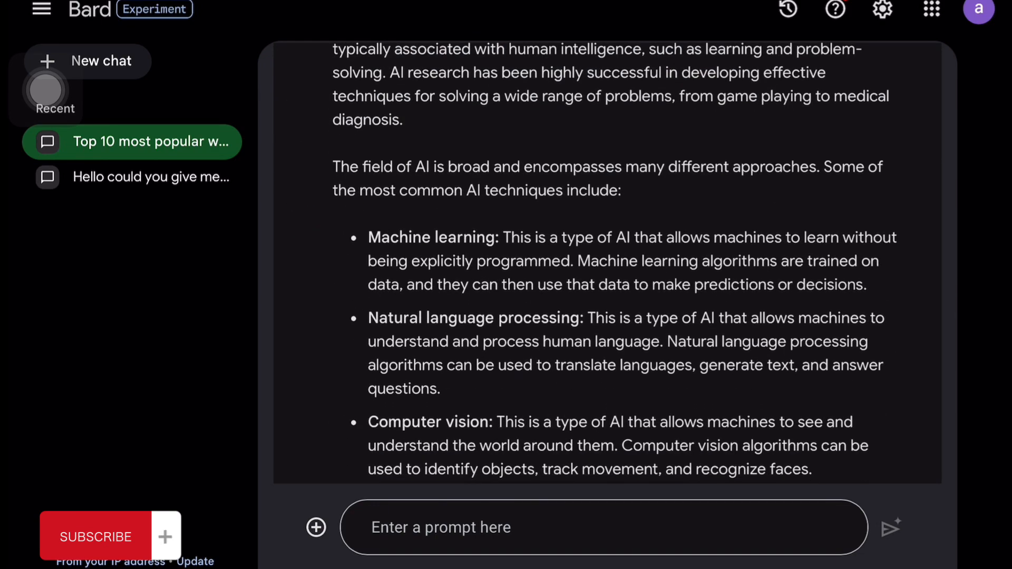
scroll(46, 90, down, 15)
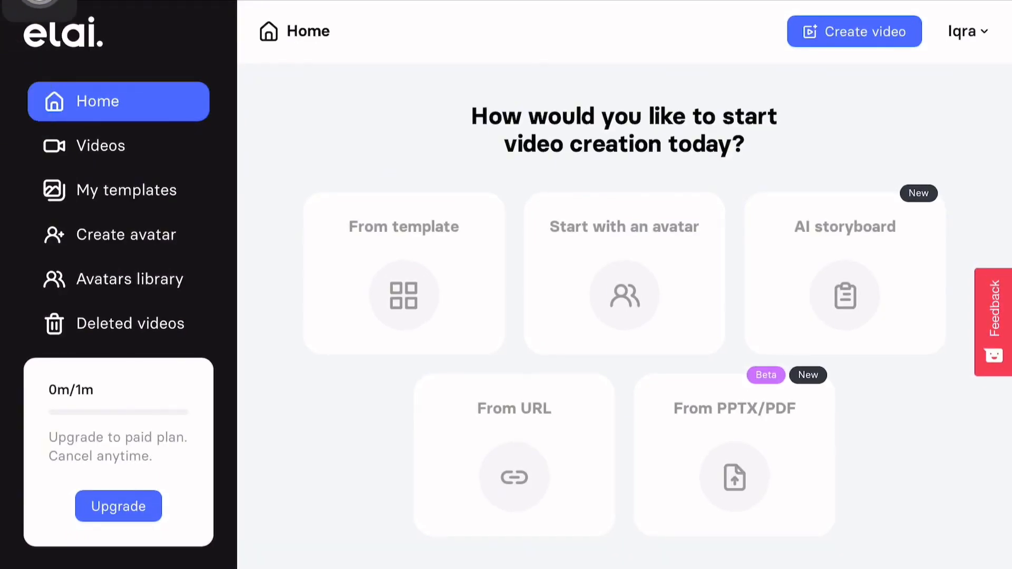
Switch to Elai, check the personal templates, and browse the horizontal templates available for a new video
click(118, 190)
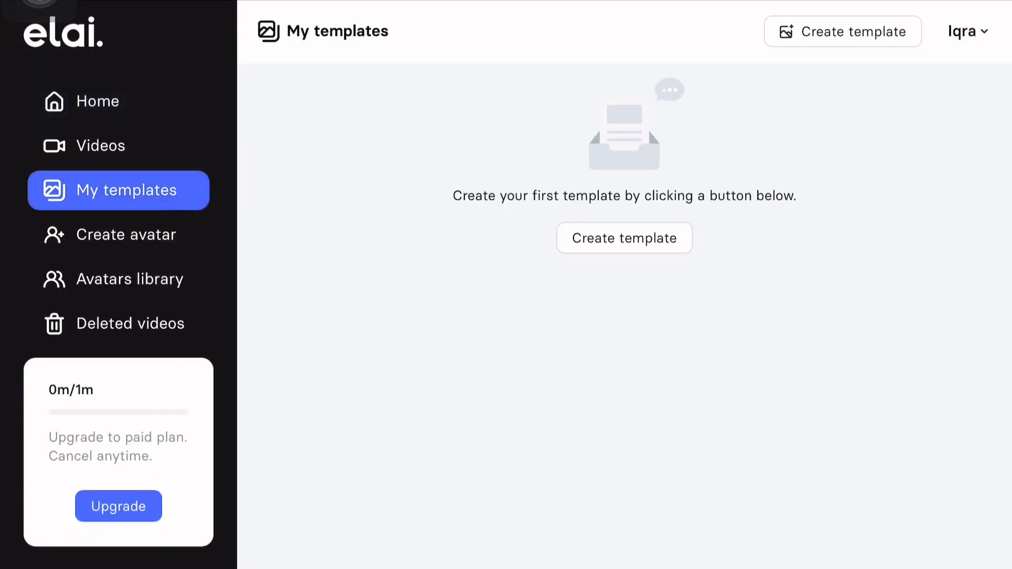
click(624, 238)
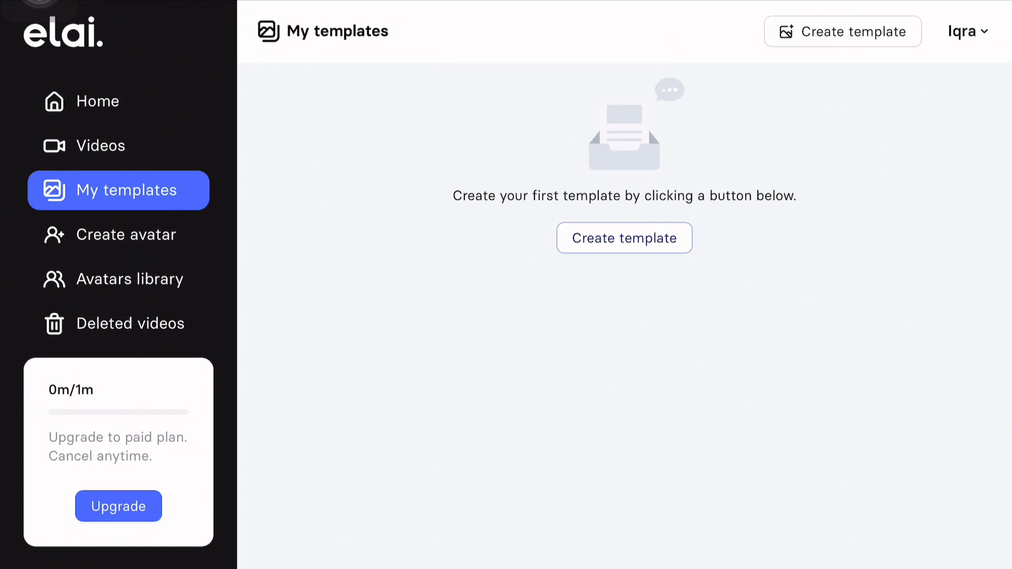
click(119, 146)
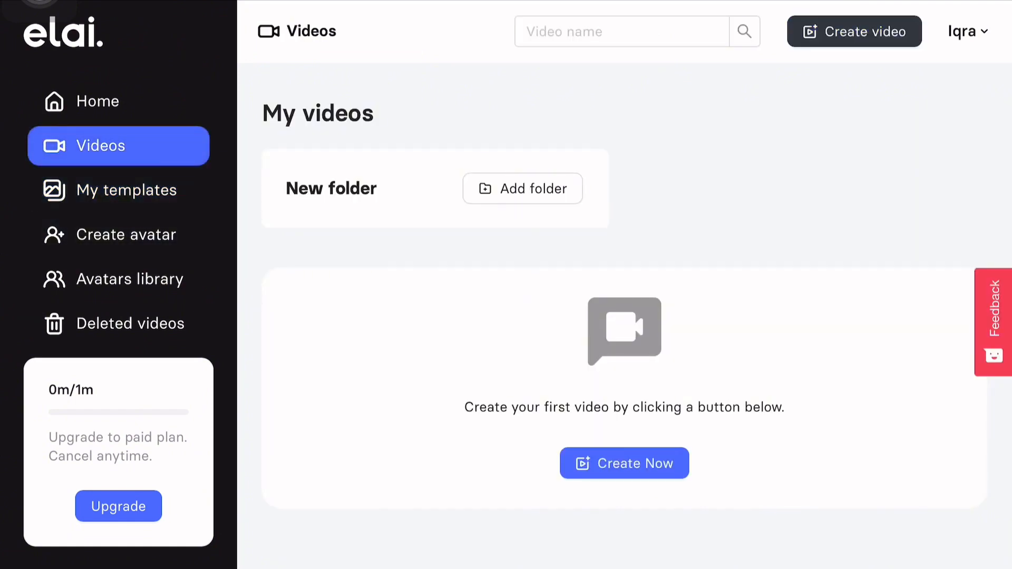
click(624, 463)
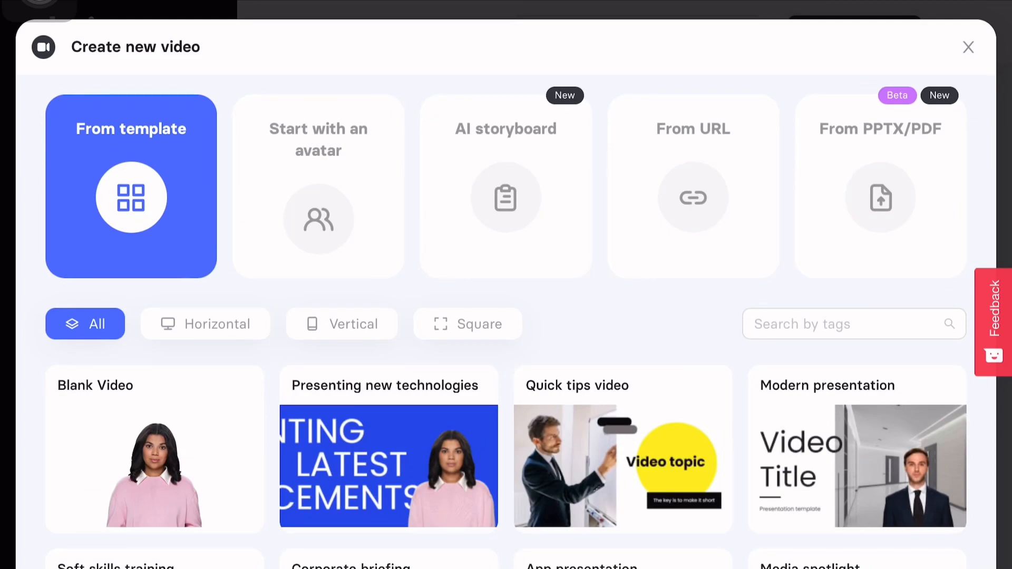
scroll(506, 464, down, 15)
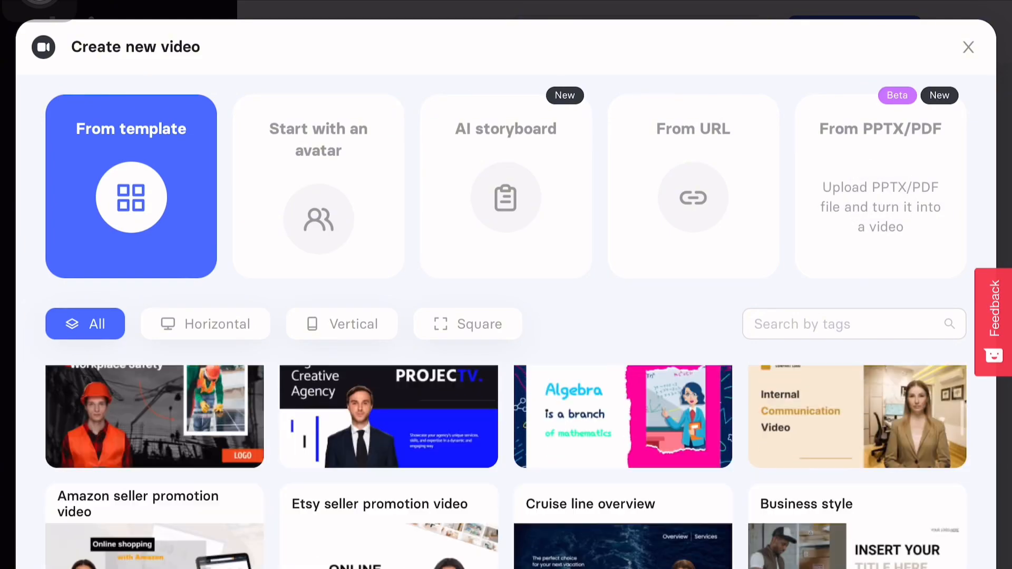
click(205, 323)
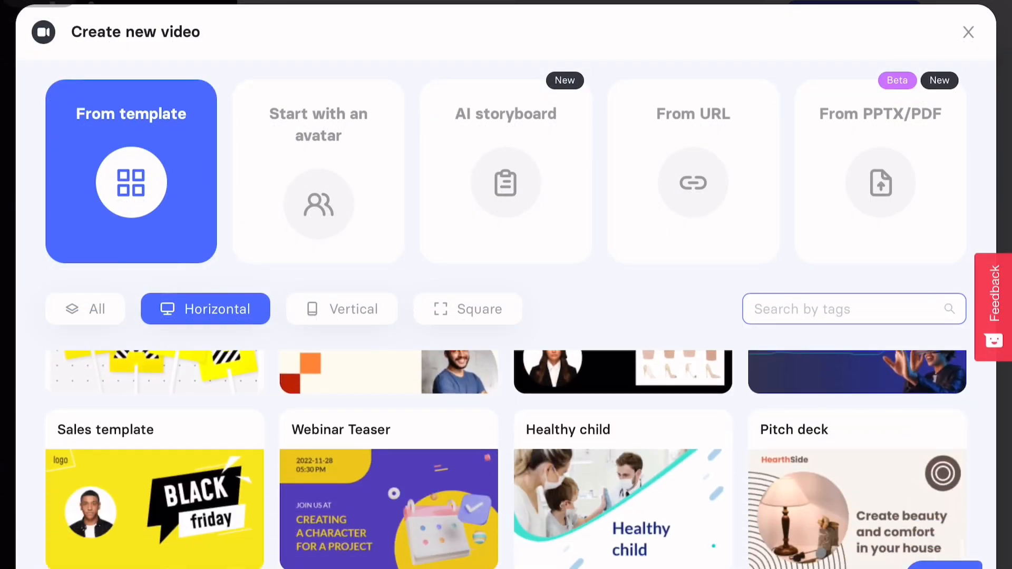
scroll(506, 463, down, 5)
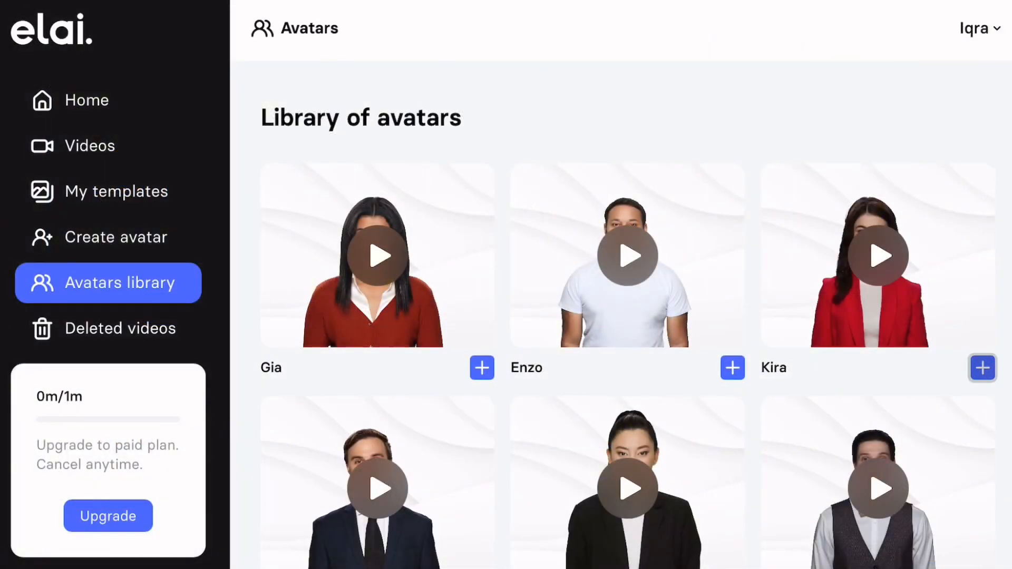
Start a new video with the Kira avatar from the avatar library
click(982, 367)
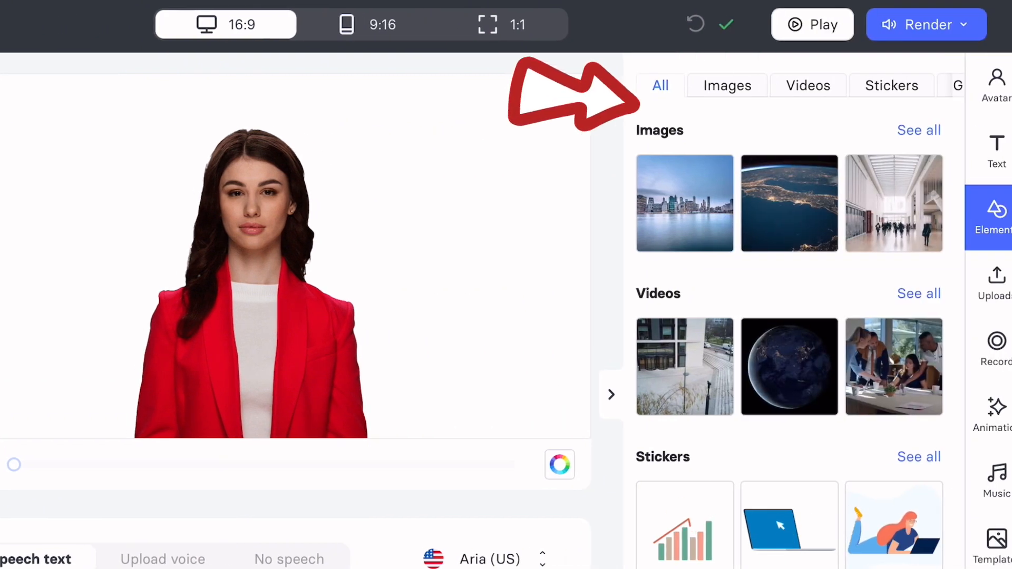
Search the stock videos for "Artificial intelligence" and insert the white robot clip with green lights into the slide
click(807, 86)
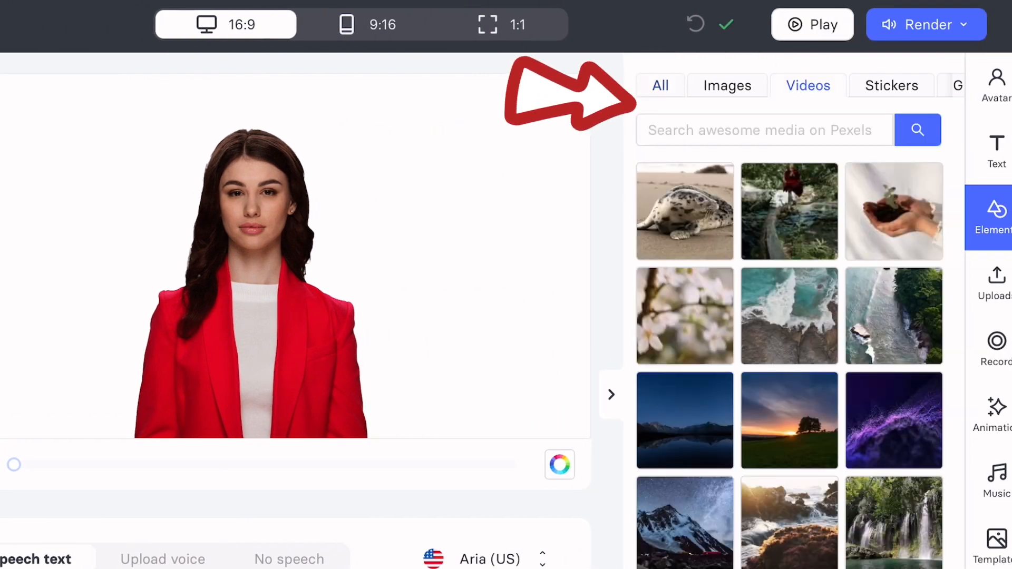
click(764, 130)
text(Ar)
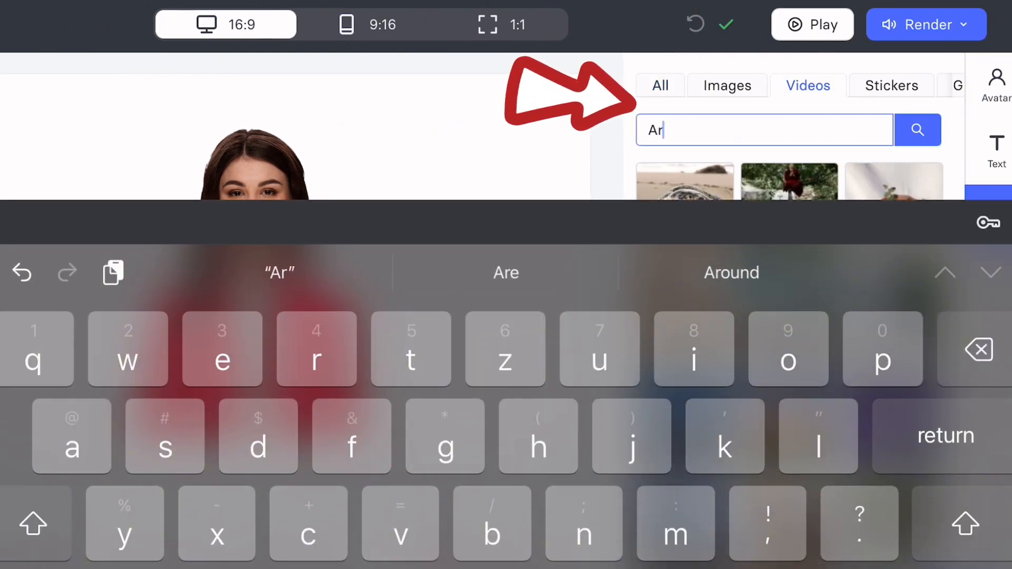
text(tificial )
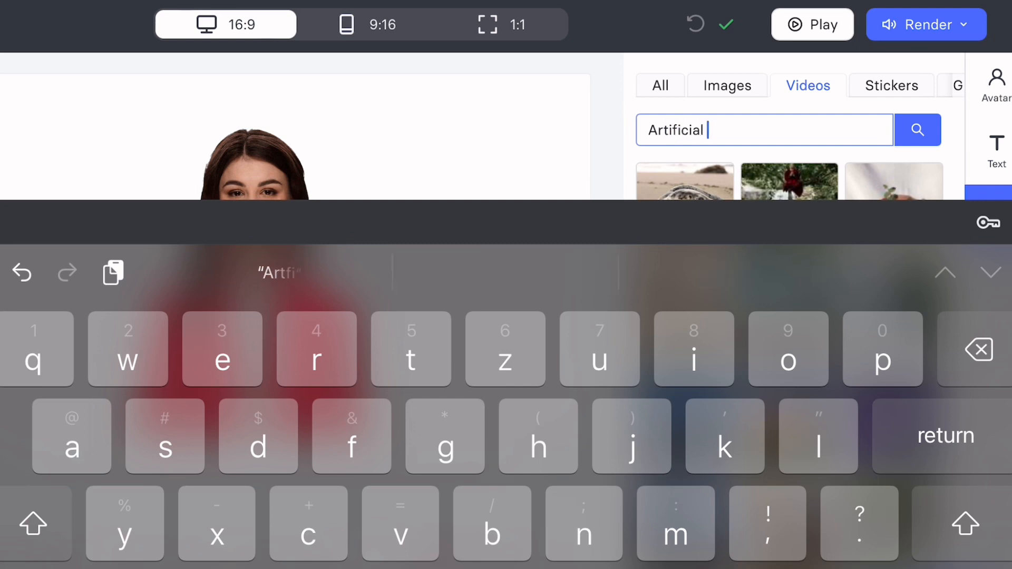
text(intelligence)
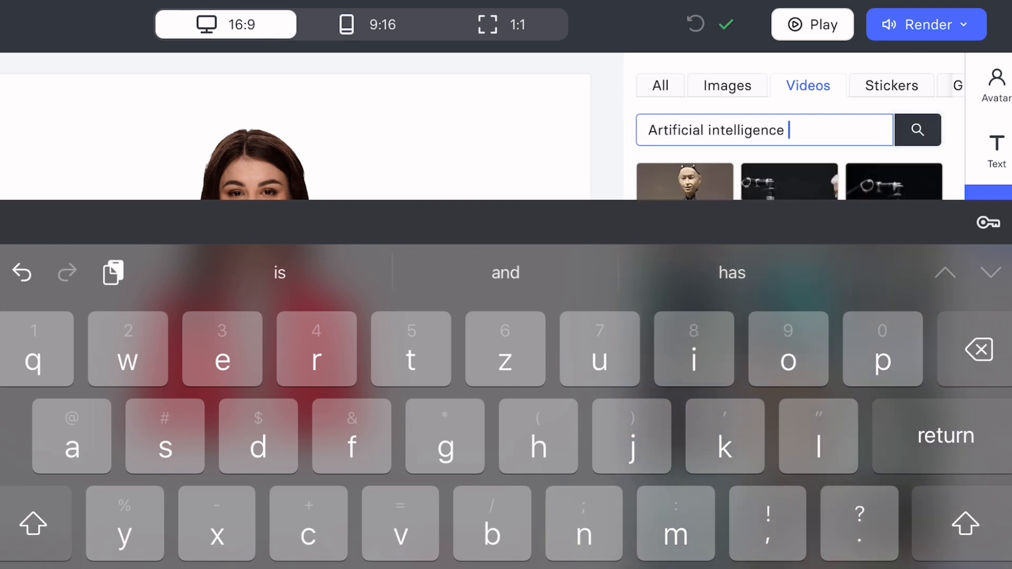
key(Return)
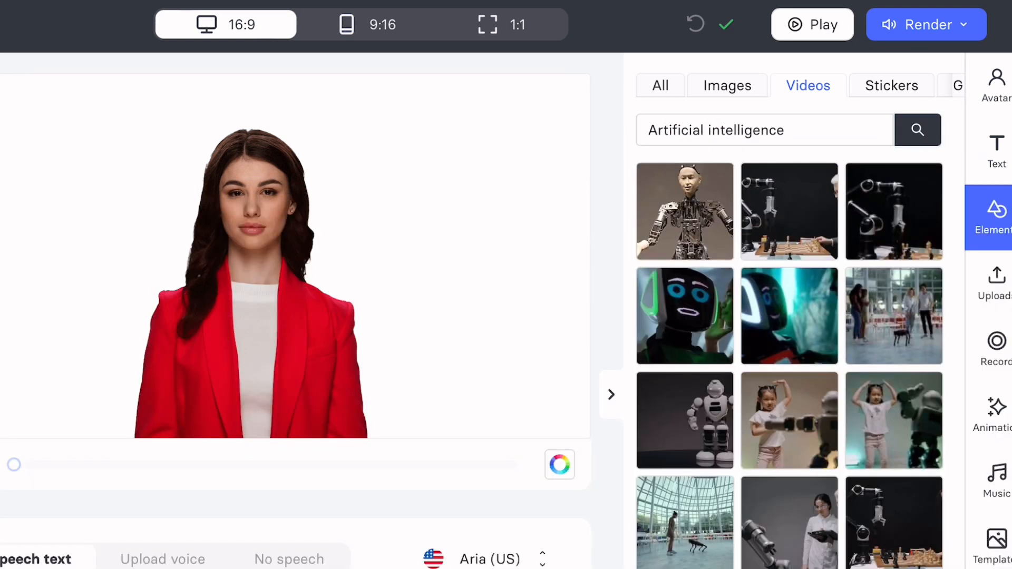
scroll(789, 364, down, 3)
click(790, 485)
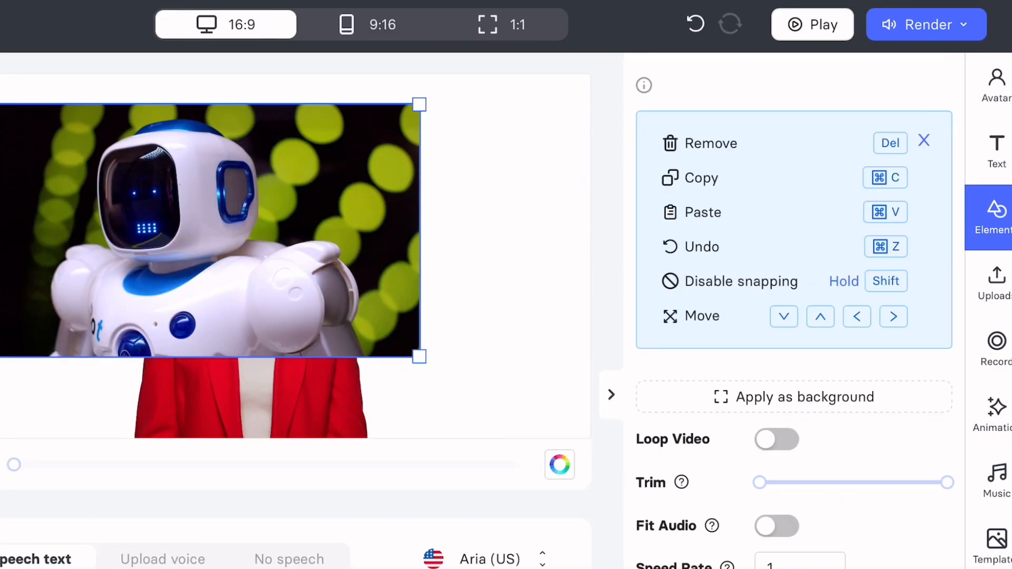
Bring the avatar forward in front of the robot clip and move it to the right side of the slide
click(252, 398)
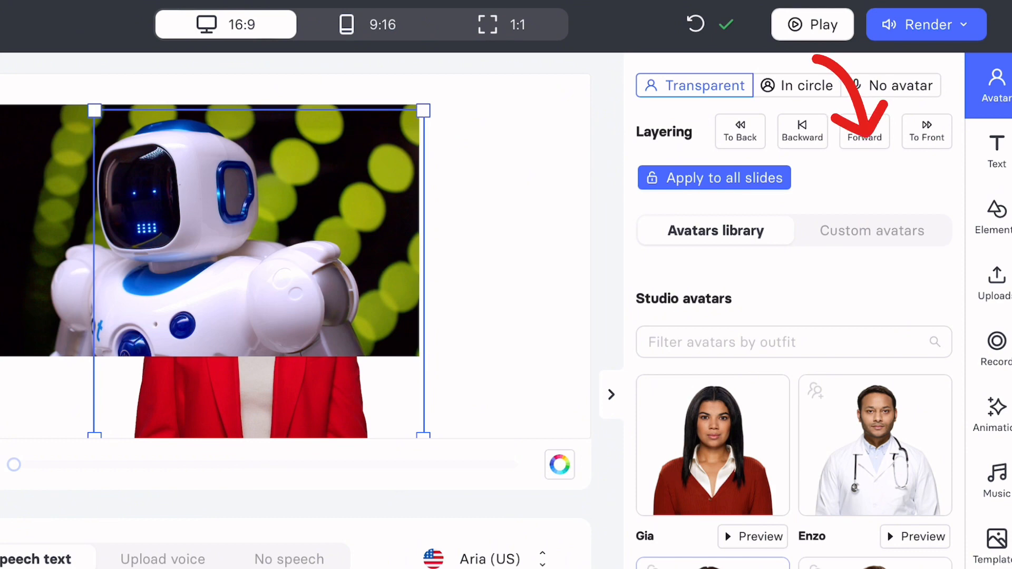
click(864, 132)
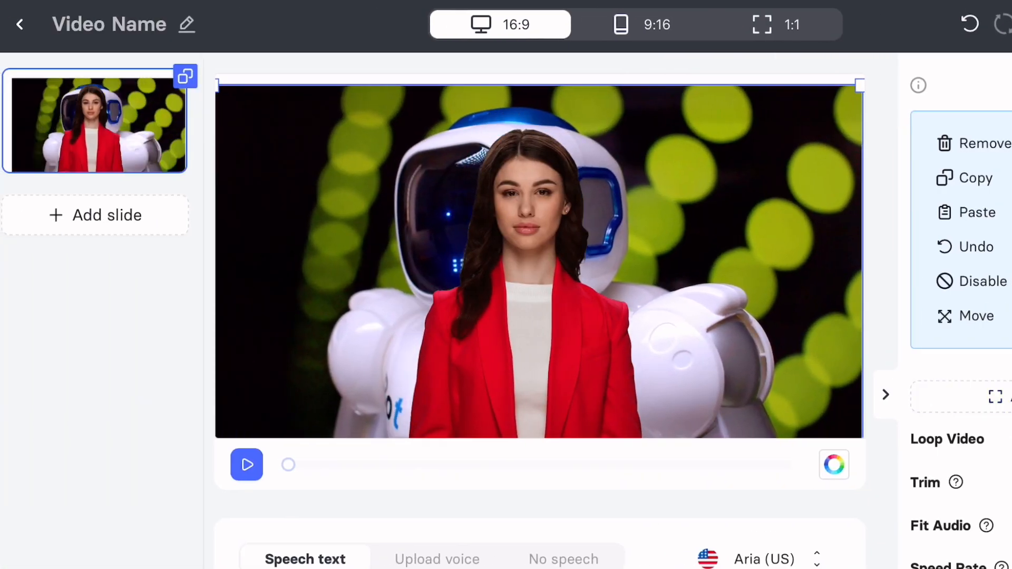
drag(527, 306, 778, 317)
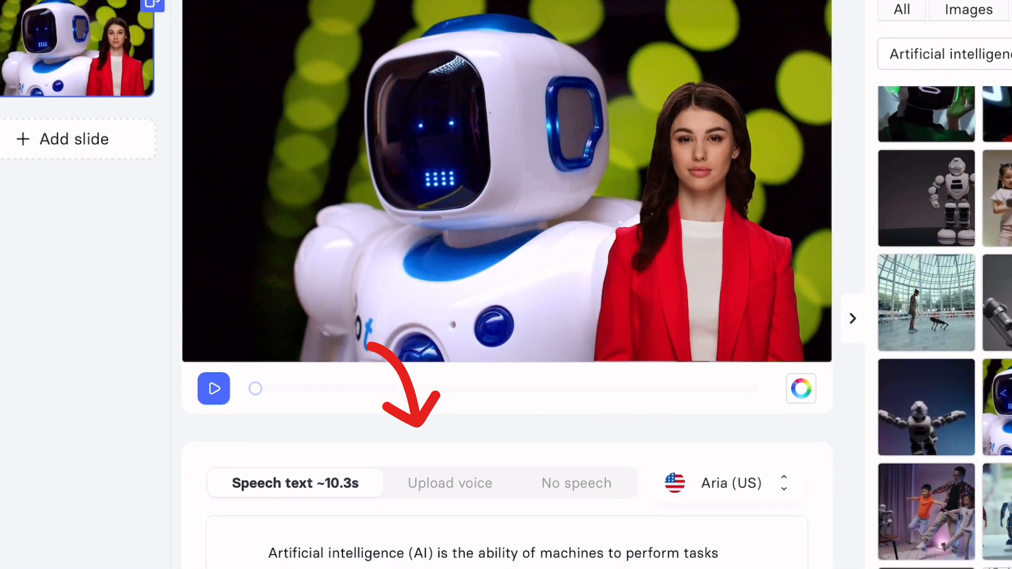
Browse the English voices for the speech text and play the sample of the Nancy voice
click(726, 484)
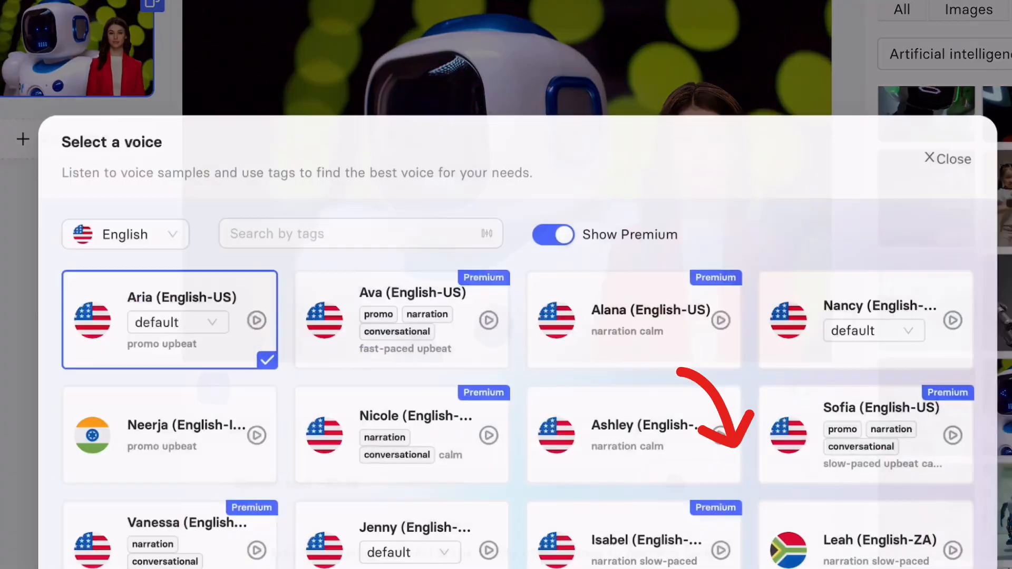
scroll(727, 484, up, 2)
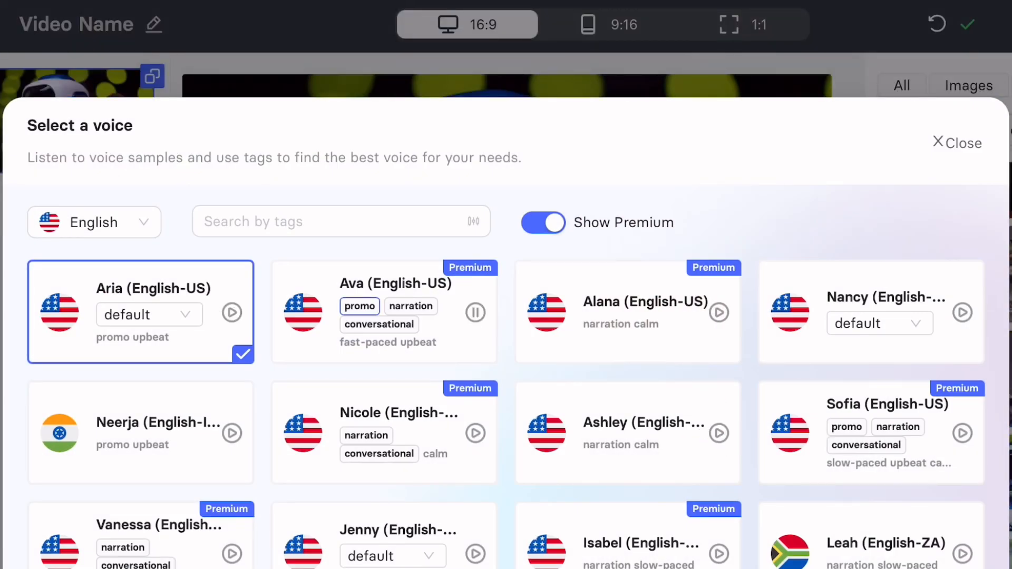
click(962, 313)
scroll(518, 415, down, 2)
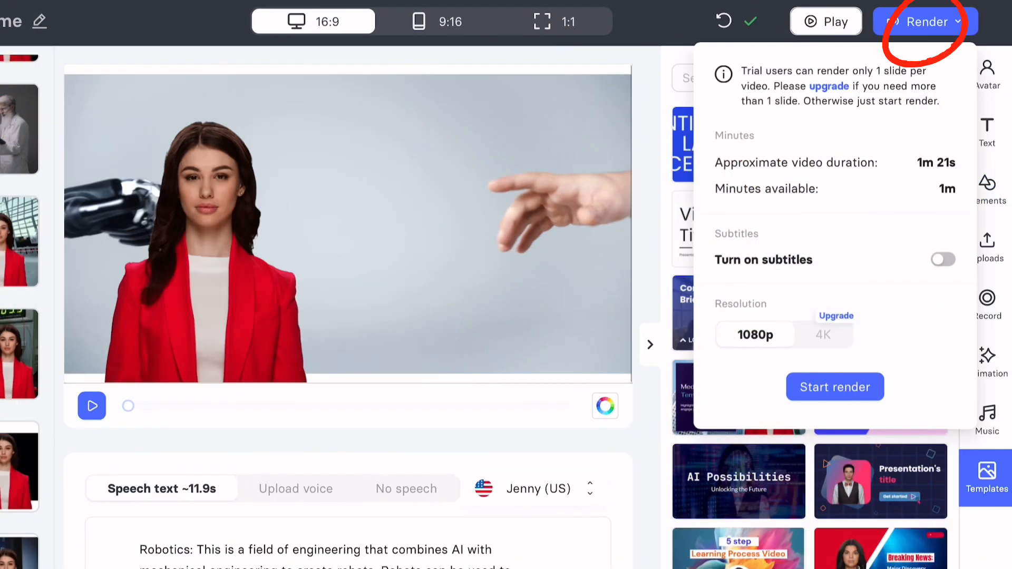
Turn on WebVTT subtitles in the render settings and start rendering the video
click(943, 259)
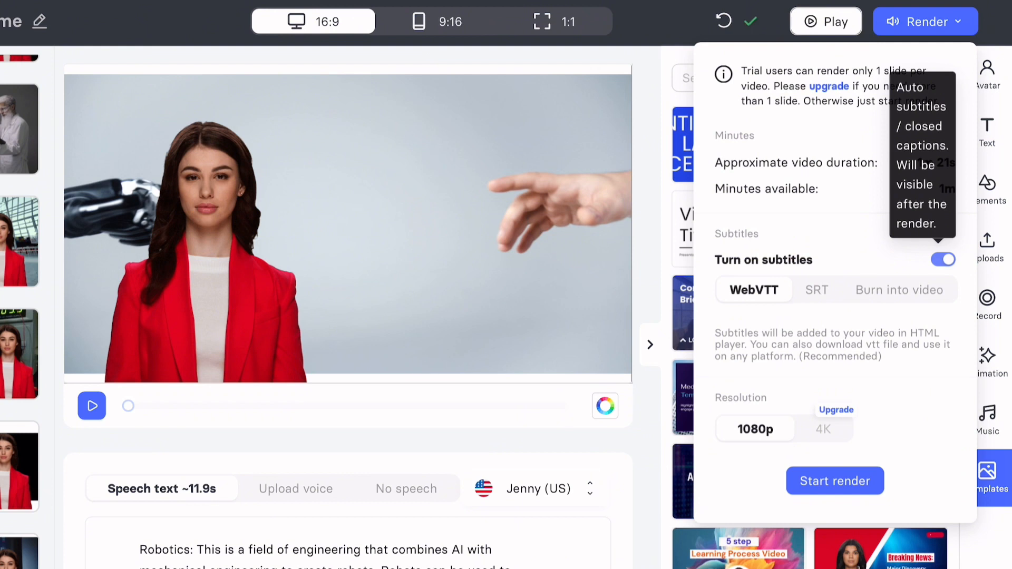
click(835, 480)
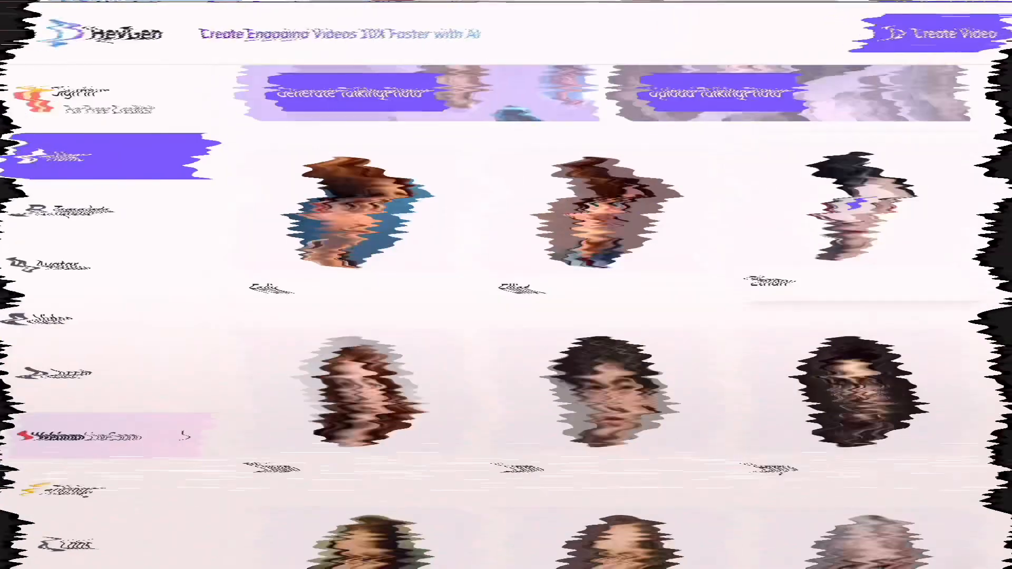
Switch to HeyGen and look through the TalkingPhoto characters and creation options on its home page
scroll(859, 211, down, 5)
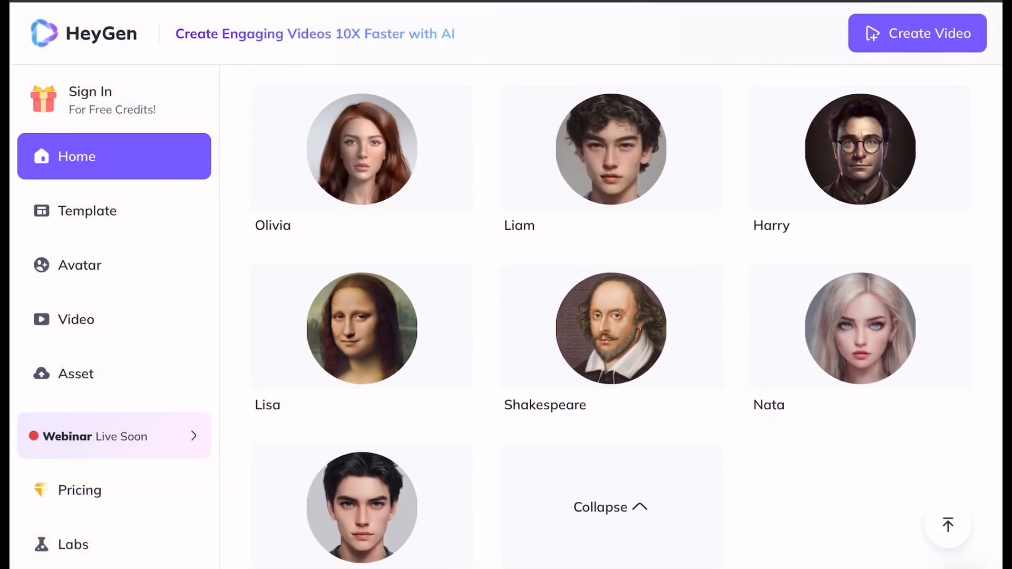
scroll(860, 400, up, 9)
scroll(860, 400, down, 1)
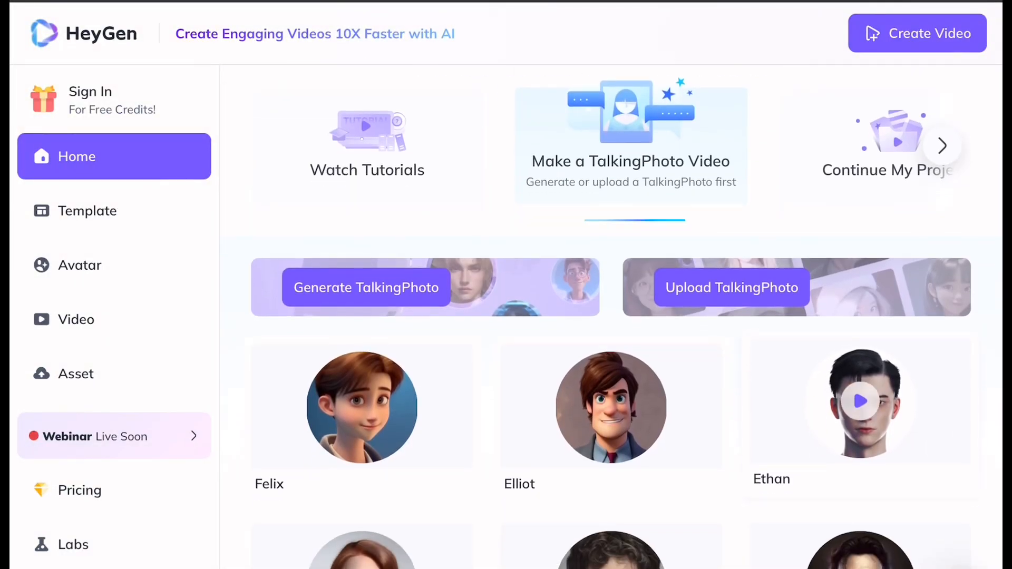
scroll(860, 400, up, 1)
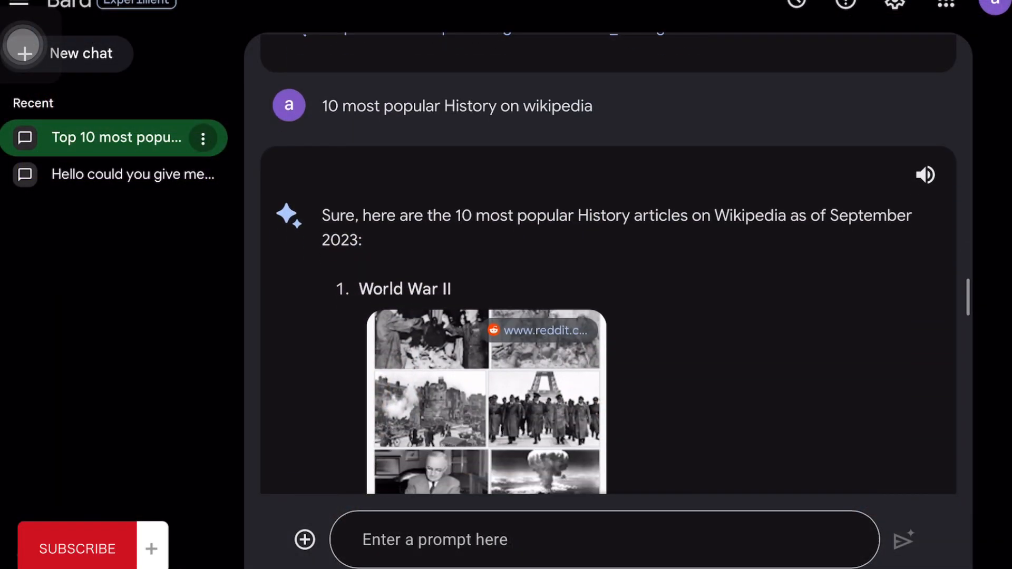
Switch to Bard and review its list of the 10 most popular history articles on Wikipedia
scroll(606, 263, down, 1)
scroll(606, 264, down, 3)
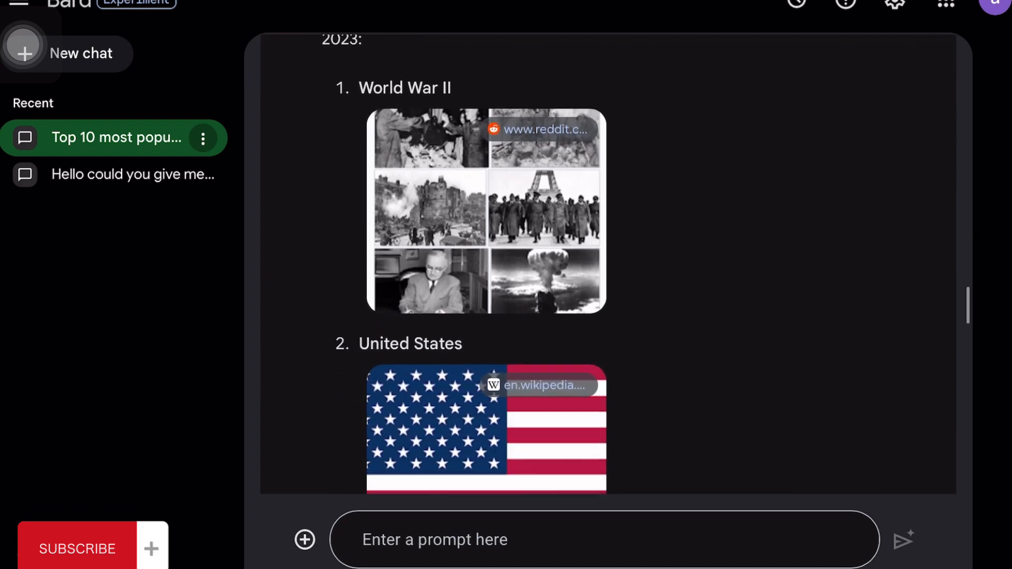
scroll(606, 263, down, 17)
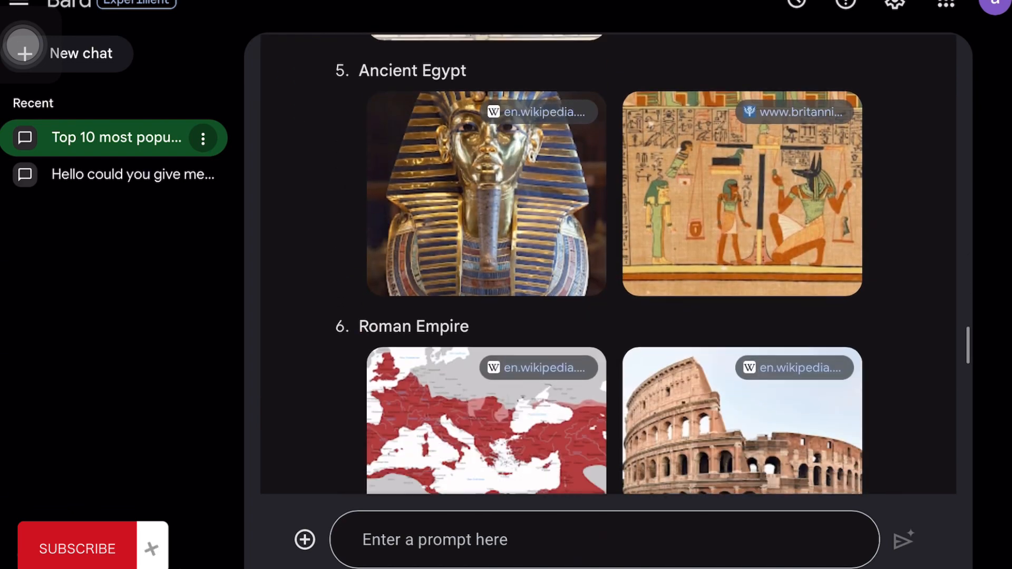
scroll(606, 264, down, 16)
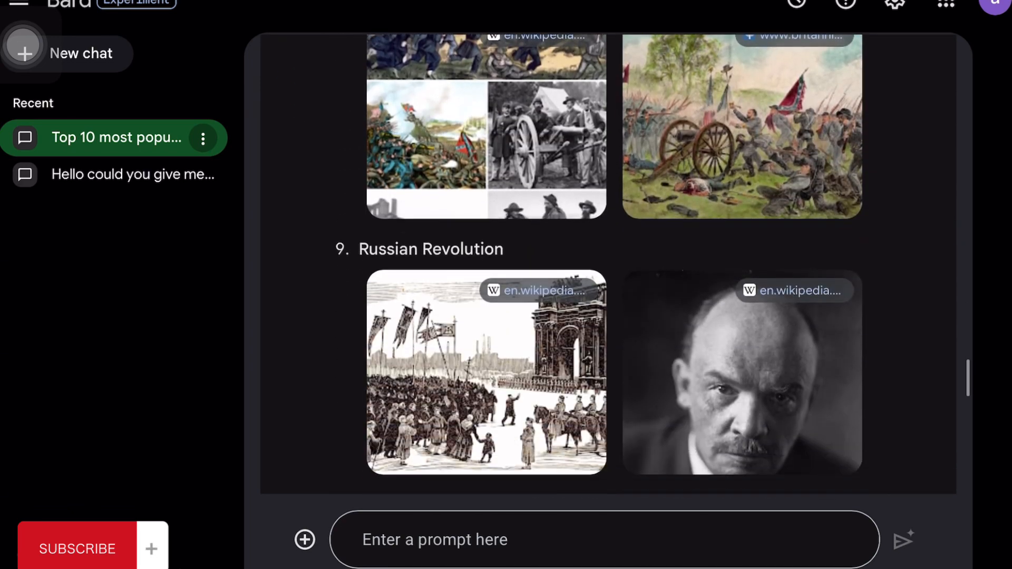
scroll(606, 264, down, 10)
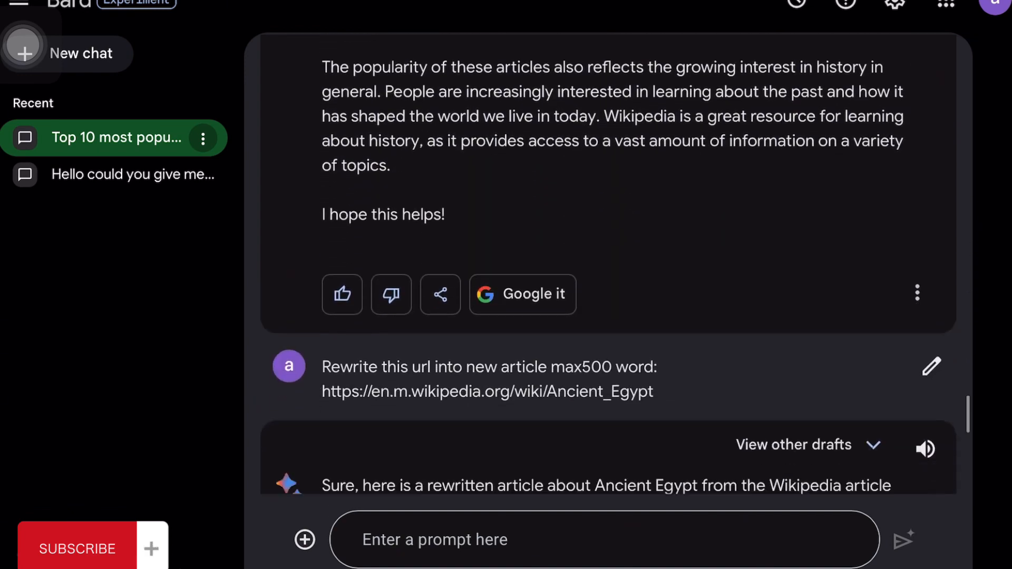
Review Bard's rewritten Ancient Egypt article from its introduction through the key features to the cited source
scroll(605, 263, down, 9)
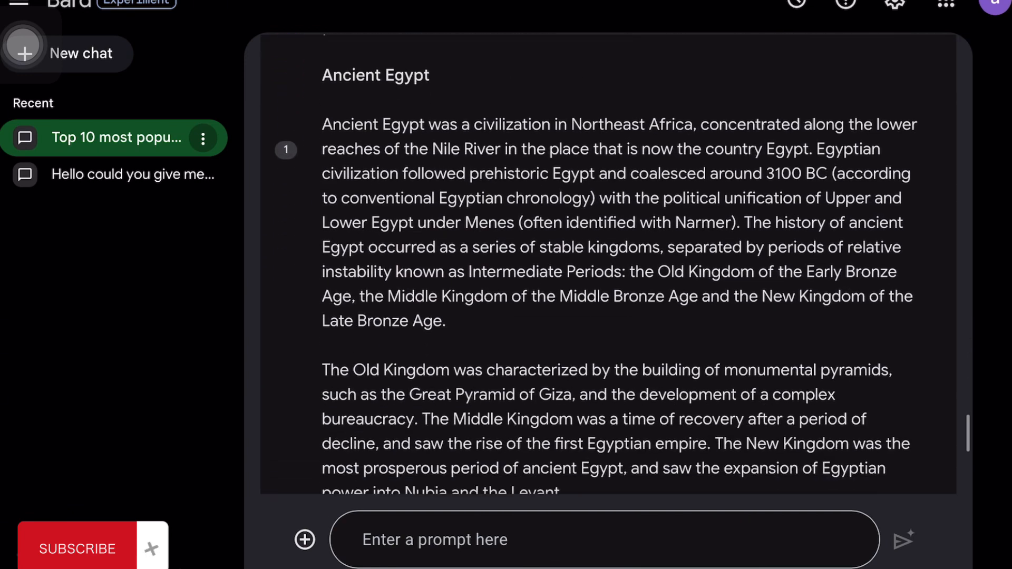
scroll(606, 264, down, 10)
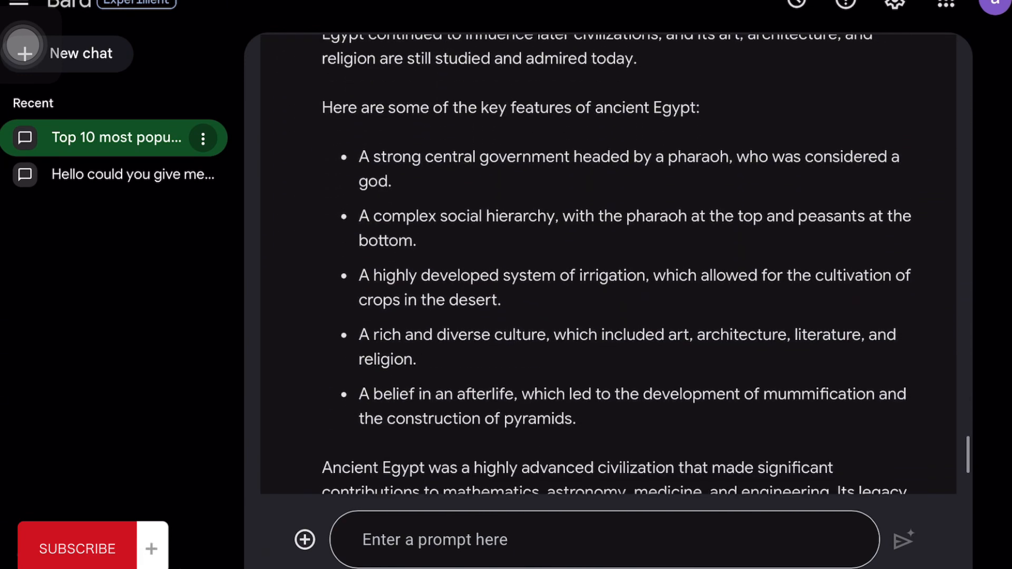
scroll(606, 264, down, 1)
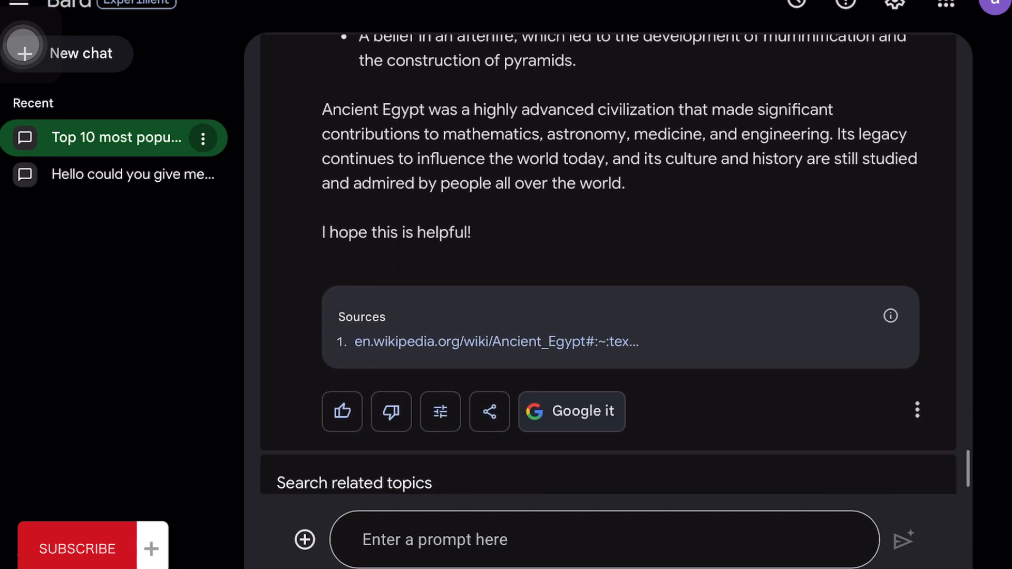
scroll(606, 264, down, 2)
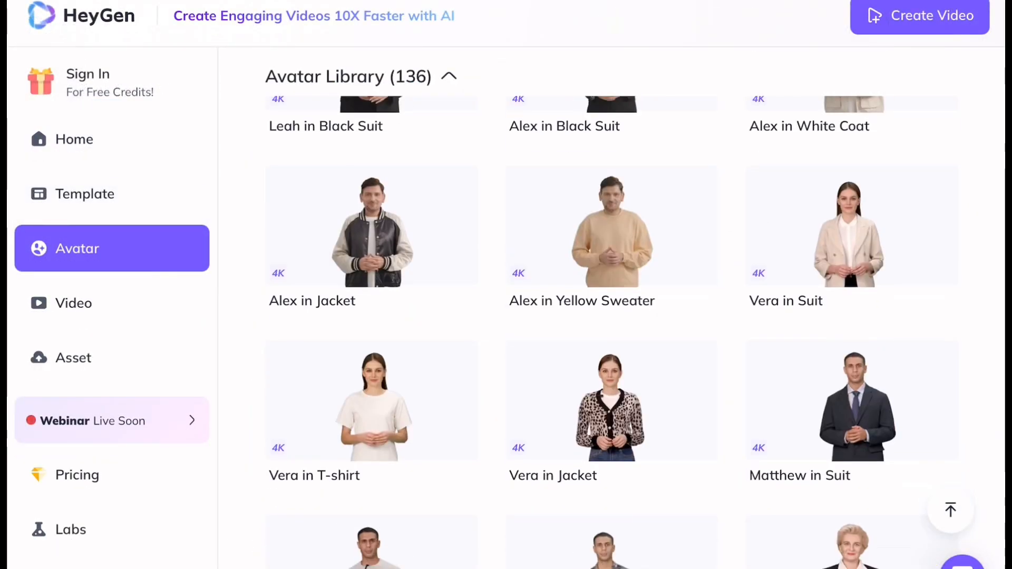
Switch to HeyGen and look through its avatar library, the avatar editing options and the public templates
scroll(611, 316, down, 3)
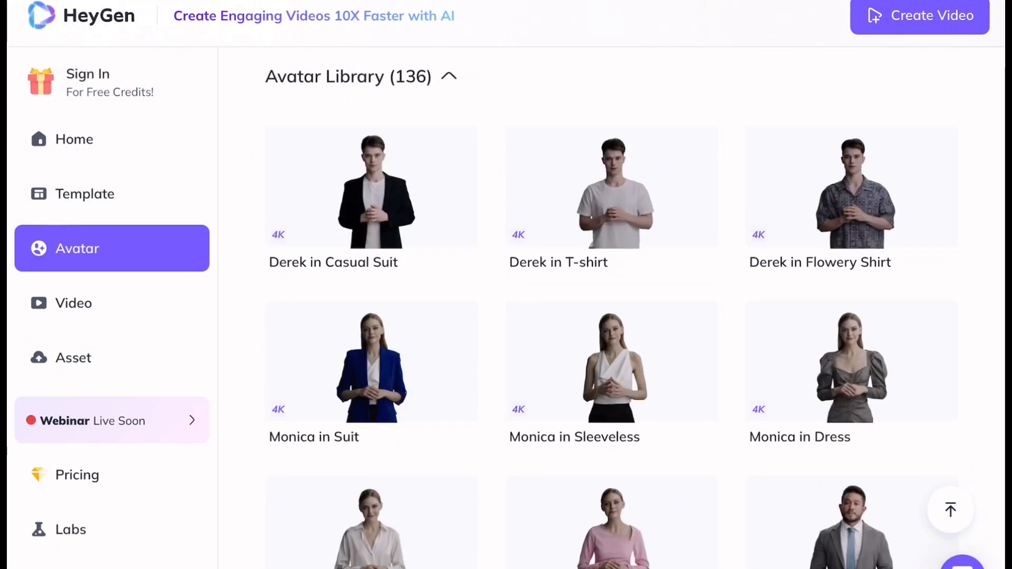
scroll(811, 305, down, 3)
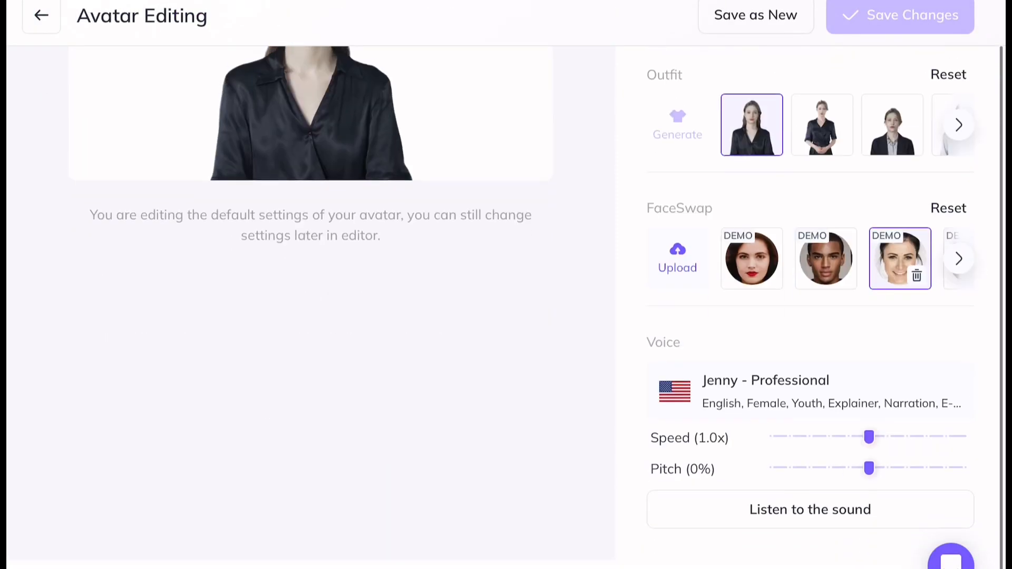
scroll(812, 306, up, 3)
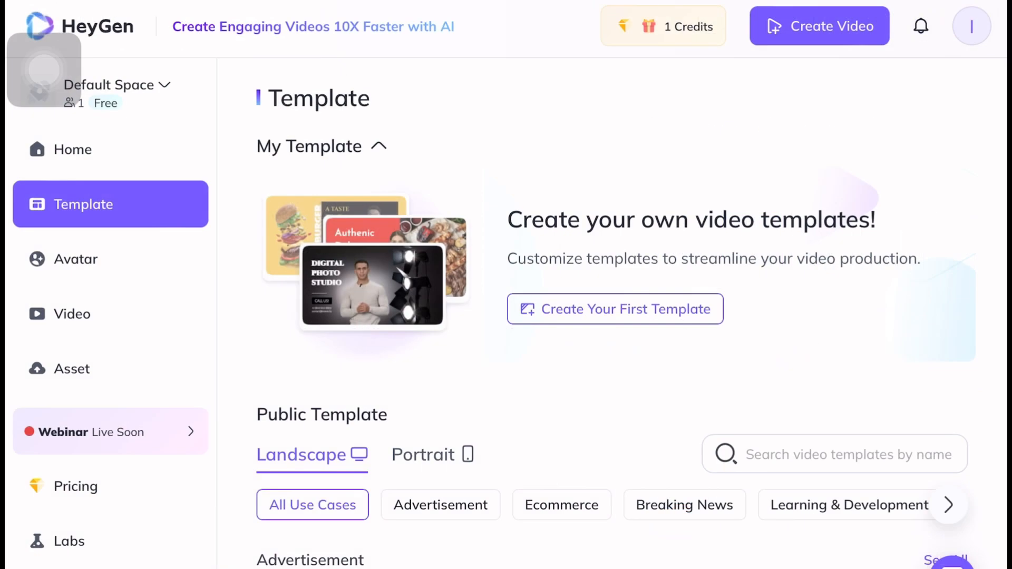
scroll(611, 316, down, 8)
scroll(611, 316, down, 8)
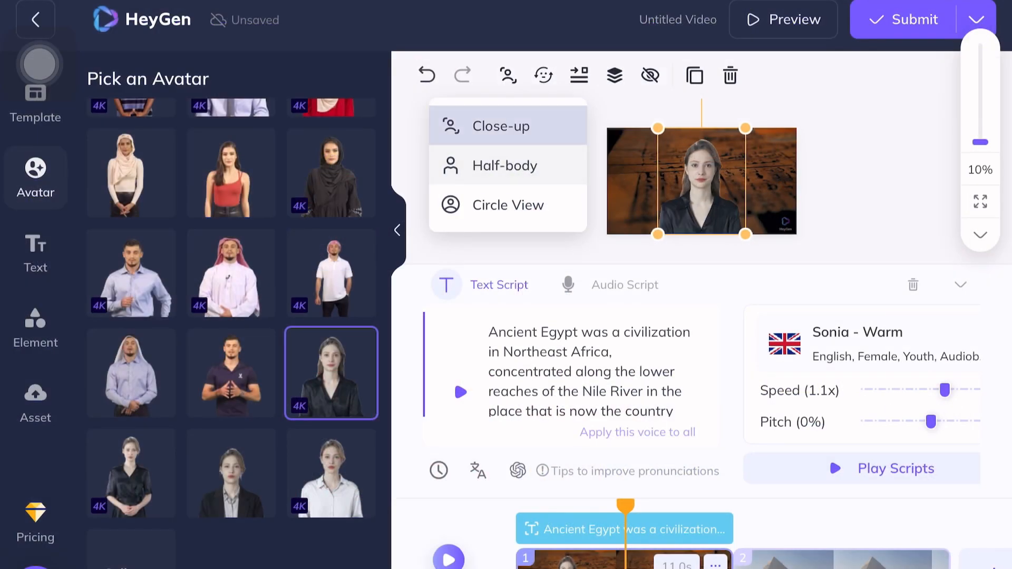
Change the first scene's avatar from close-up to the Half-body view
click(505, 165)
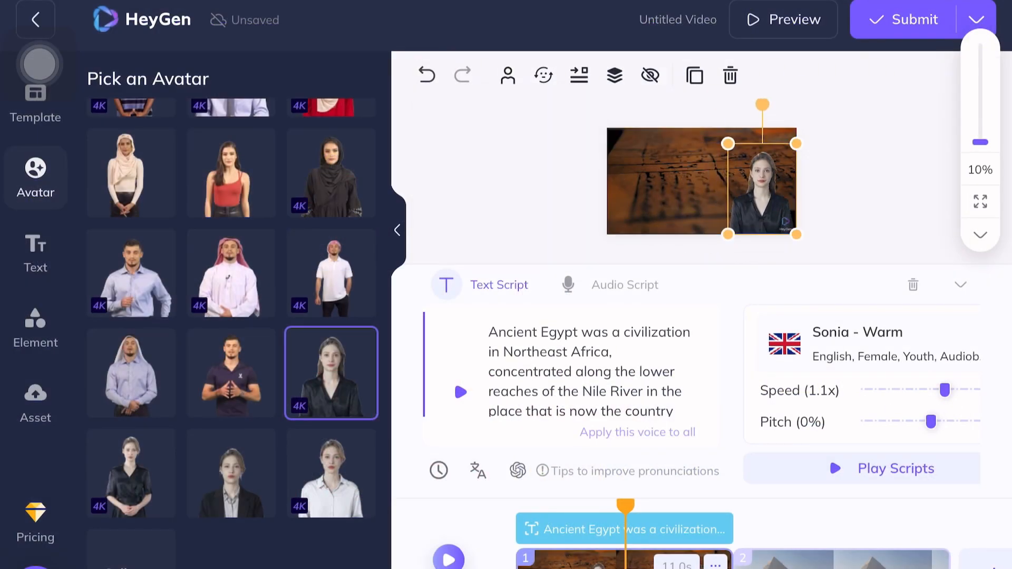
click(508, 75)
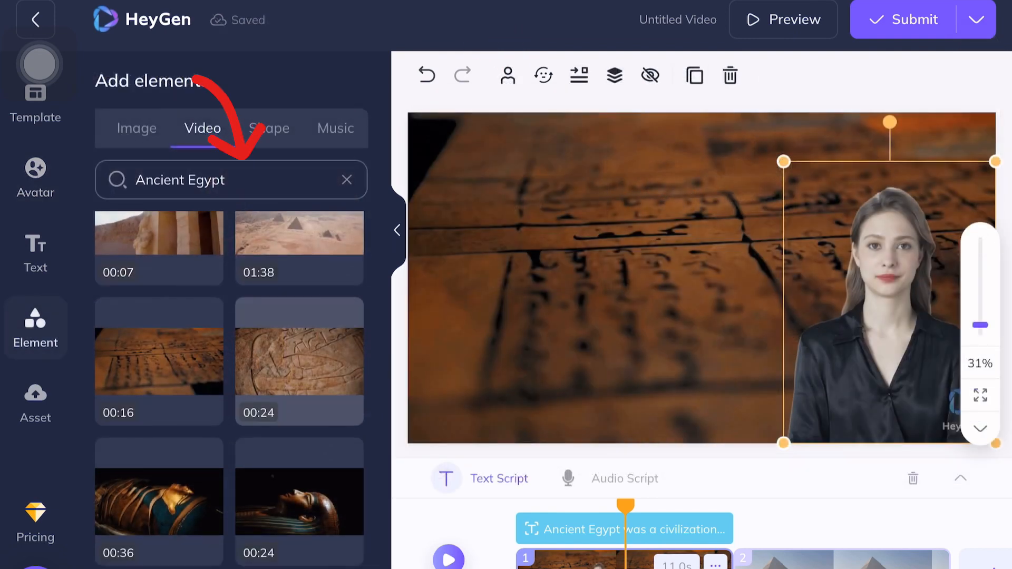
Browse the Ancient Egypt stock videos available as elements for the scene
scroll(230, 390, down, 3)
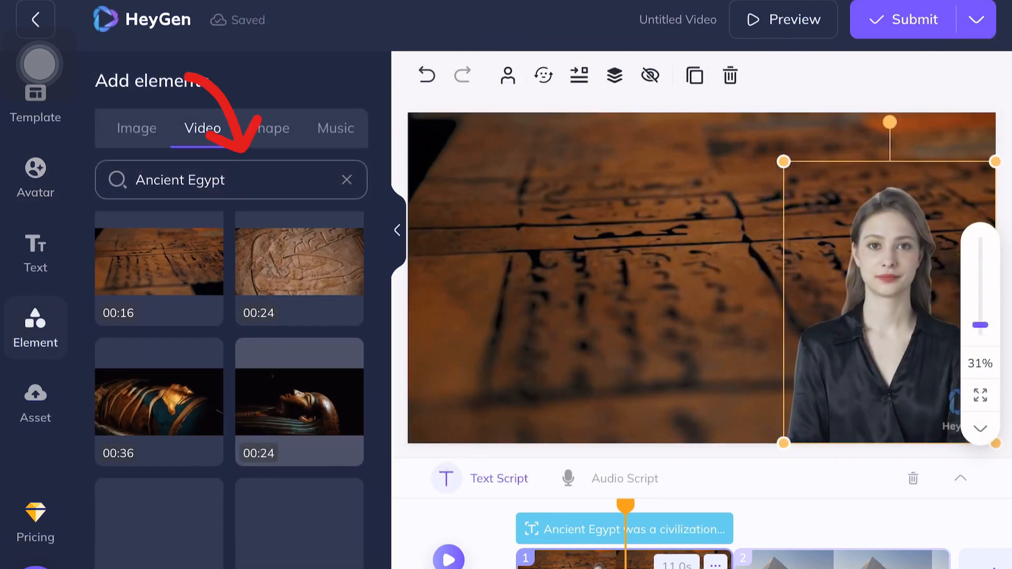
scroll(229, 389, down, 4)
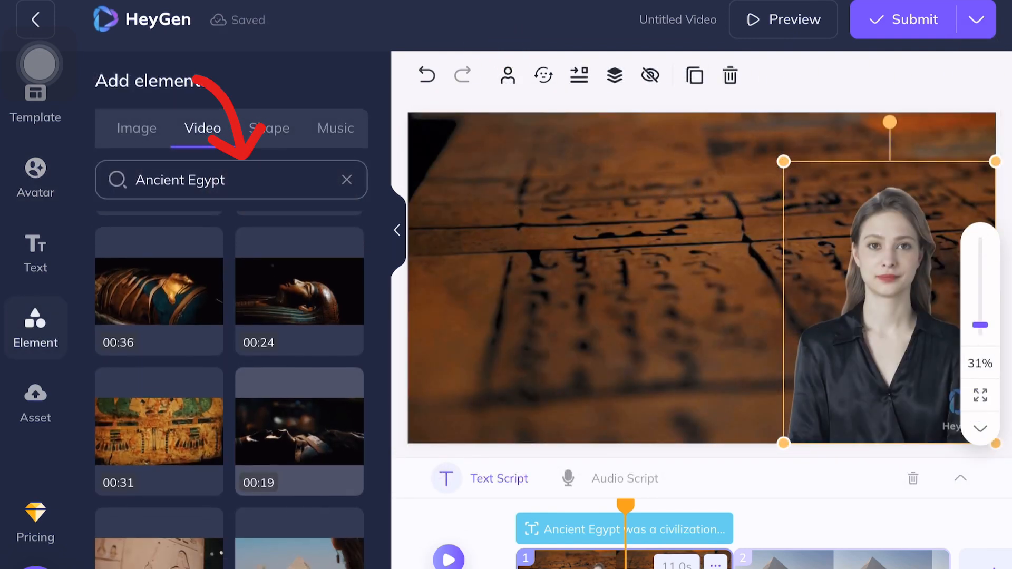
scroll(230, 390, down, 3)
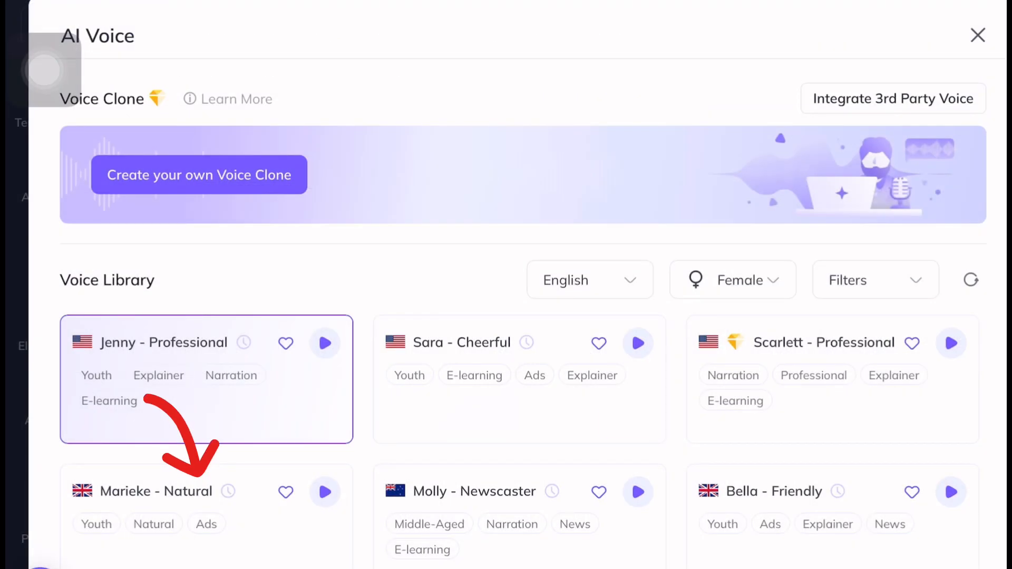
Play the samples of the English female voices Sara - Cheerful and Scarlett - Professional
click(637, 343)
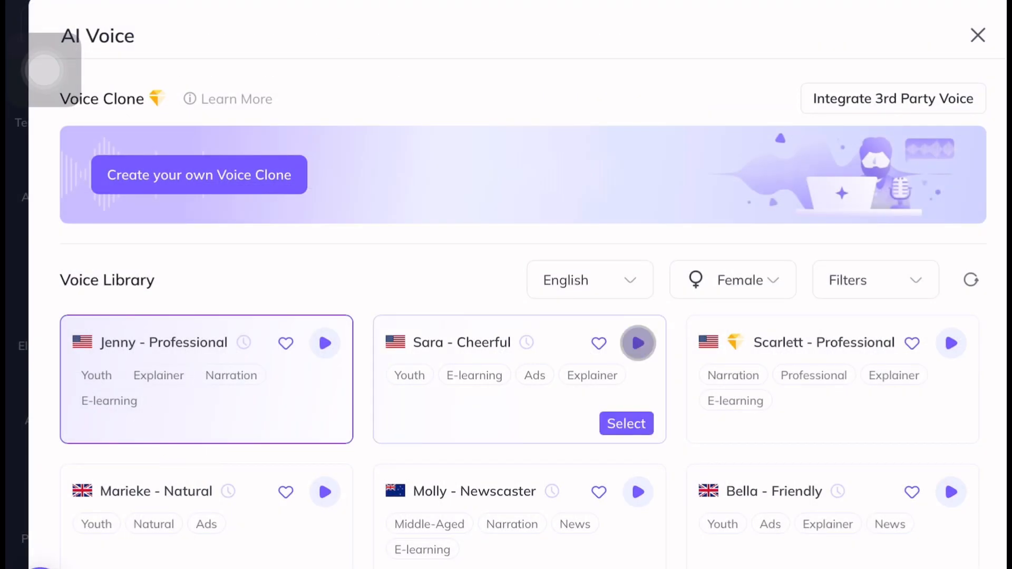
click(951, 343)
click(519, 401)
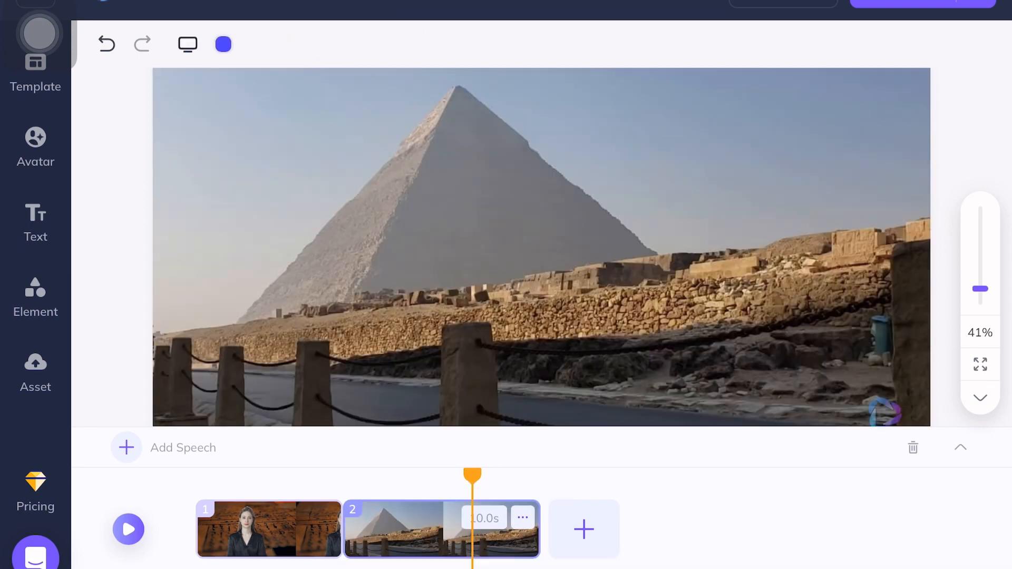
Add the Monica in Suit avatar to the second scene and position it in the lower right corner of the pyramid footage
click(35, 147)
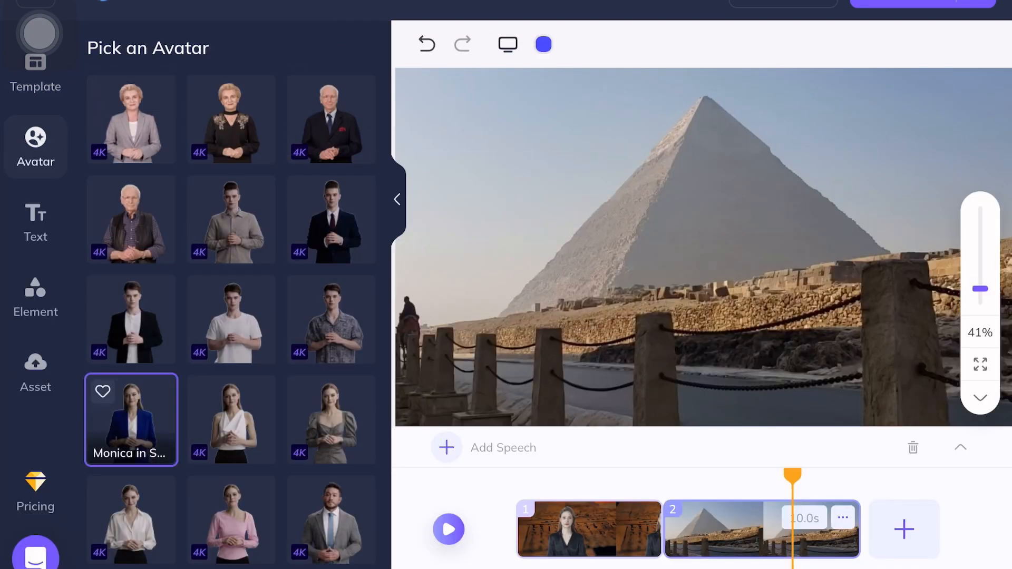
click(132, 416)
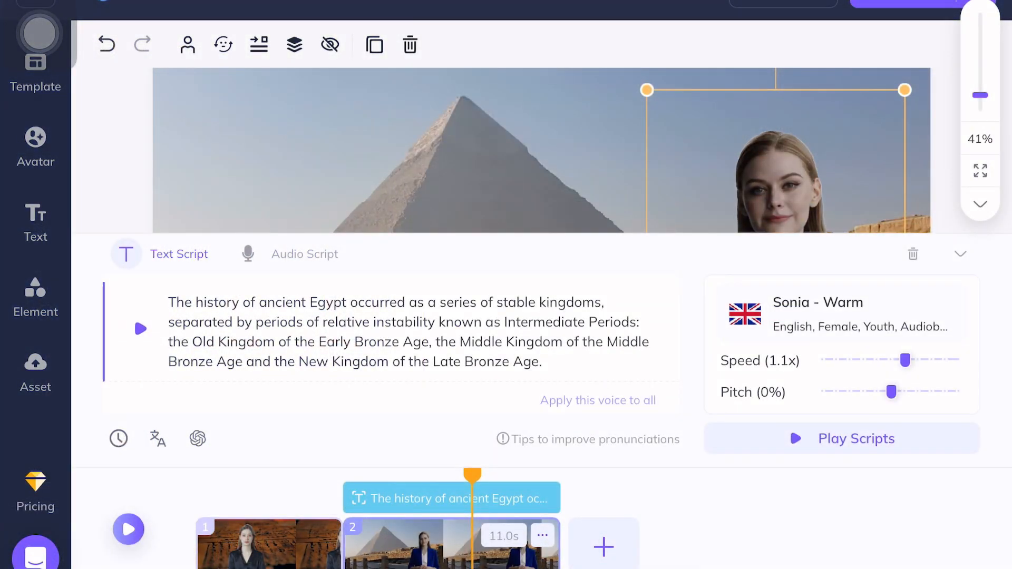
drag(979, 95, 979, 112)
drag(636, 98, 627, 123)
mouse_move(980, 111)
mouse_down()
mouse_move(979, 94)
mouse_move(979, 107)
mouse_up()
drag(646, 174, 657, 179)
drag(980, 107, 979, 107)
drag(645, 179, 653, 174)
click(817, 153)
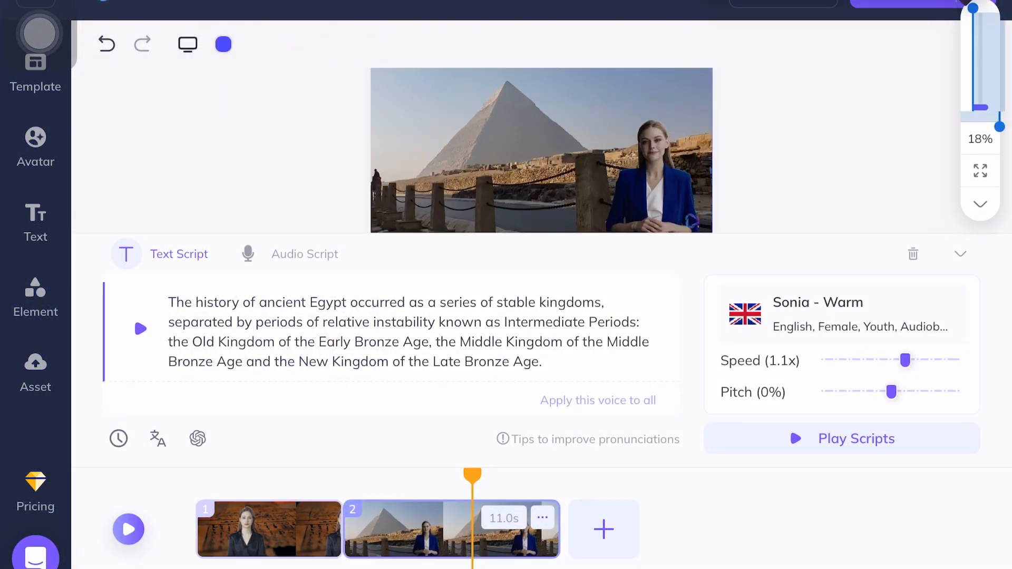